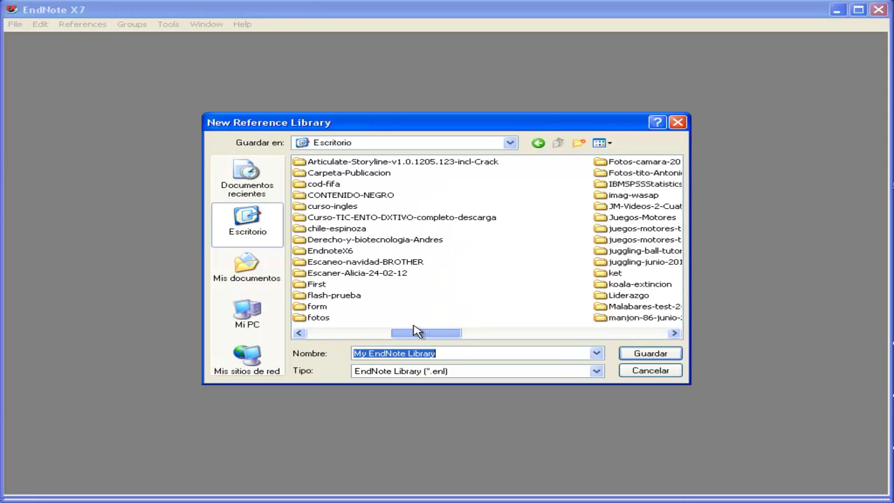
Create the new reference library in the Carpeta-Publicacion folder on the desktop, naming it Referencias-Articulo.
double_click(349, 174)
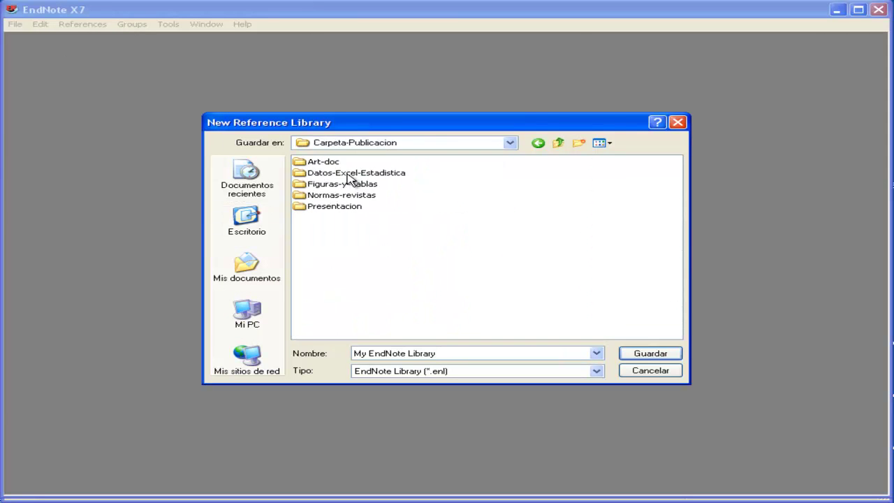
left_click(500, 355)
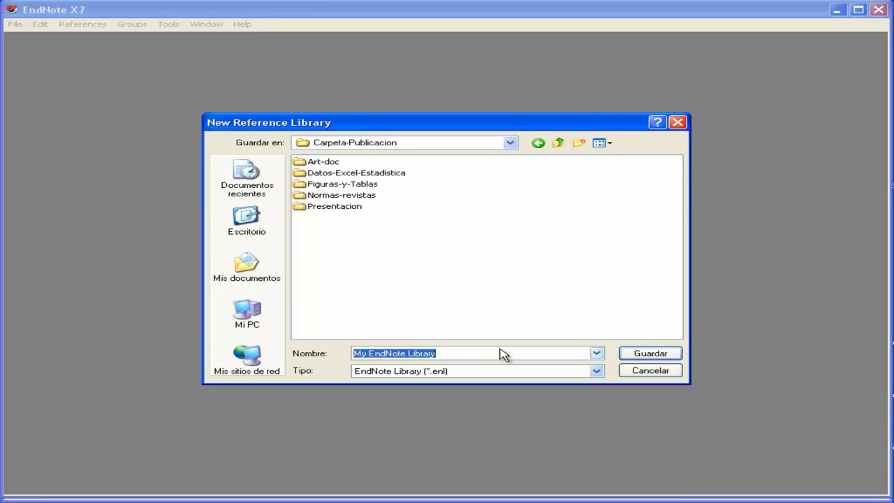
type("Referencias-Articulo")
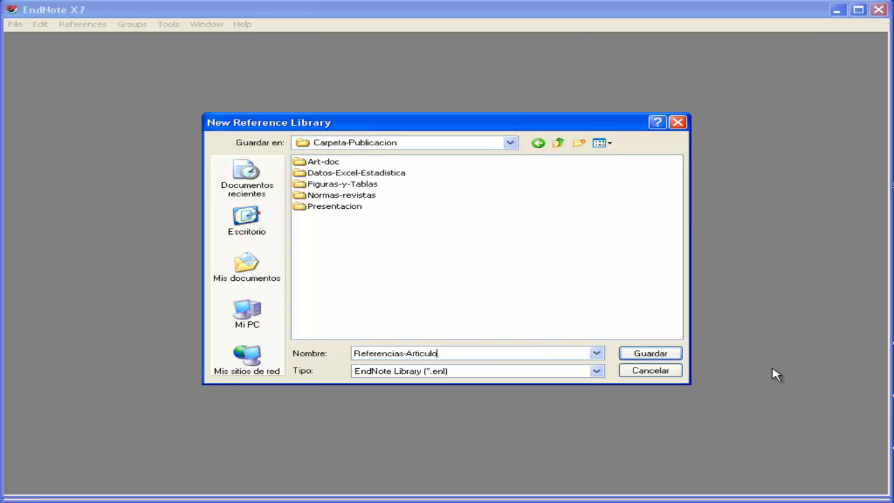
left_click(641, 358)
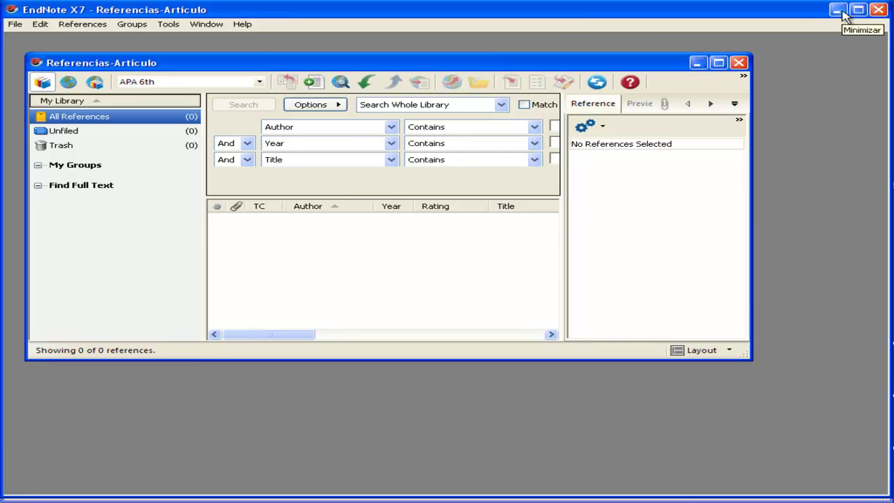
Switch to the Carpeta-Publicacion folder in Windows Explorer and inspect the contents of Referencias-Articulo.Data and the Referencias-Articulo library file.
left_click(835, 11)
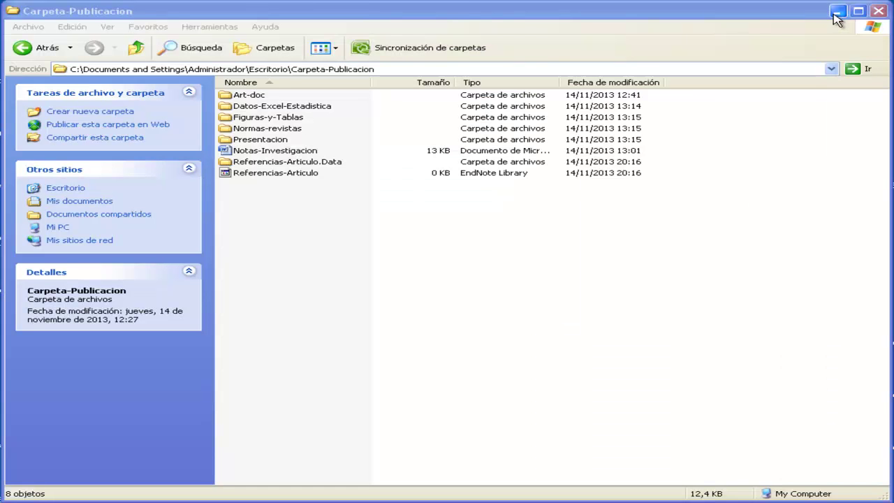
left_click(325, 163)
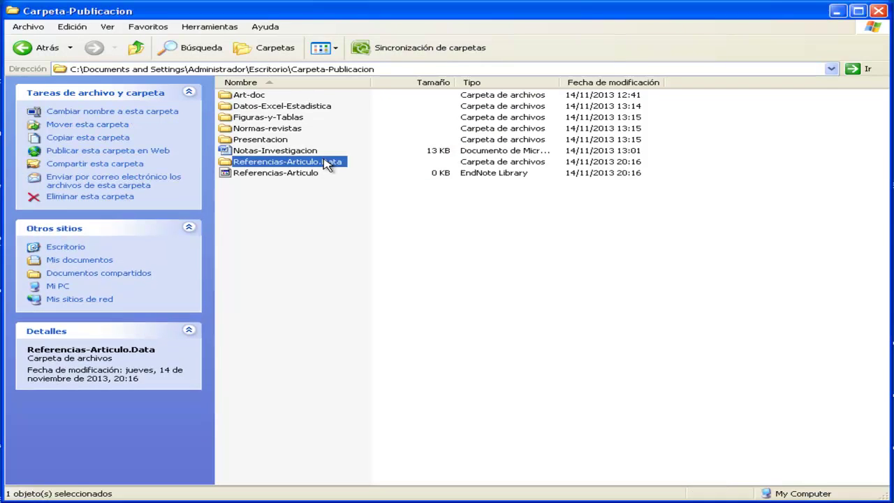
double_click(225, 168)
left_click(249, 109)
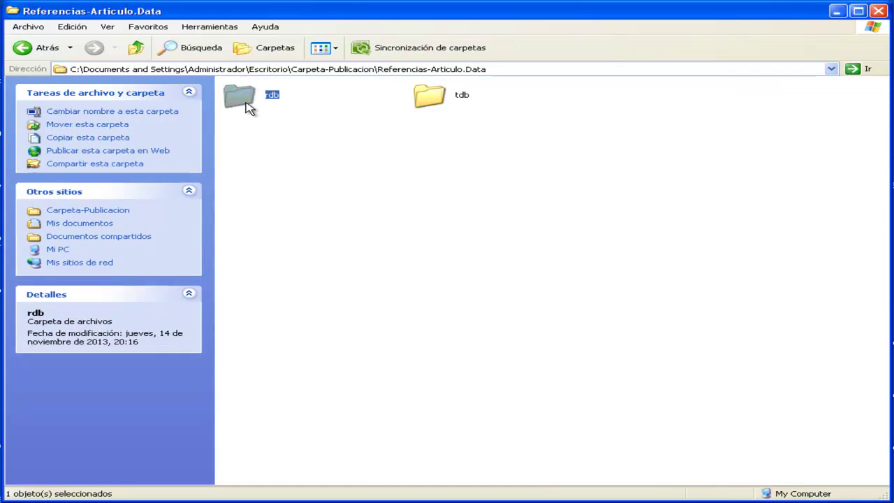
left_click(426, 103)
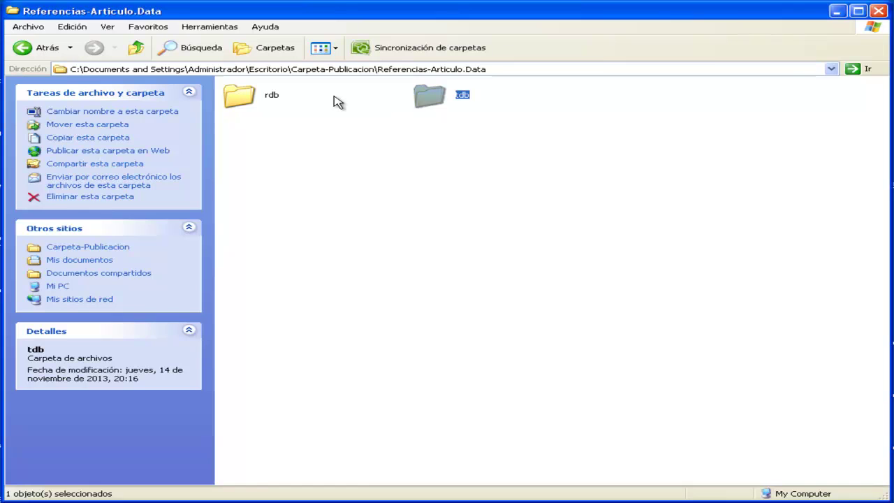
left_click(138, 49)
left_click(264, 174)
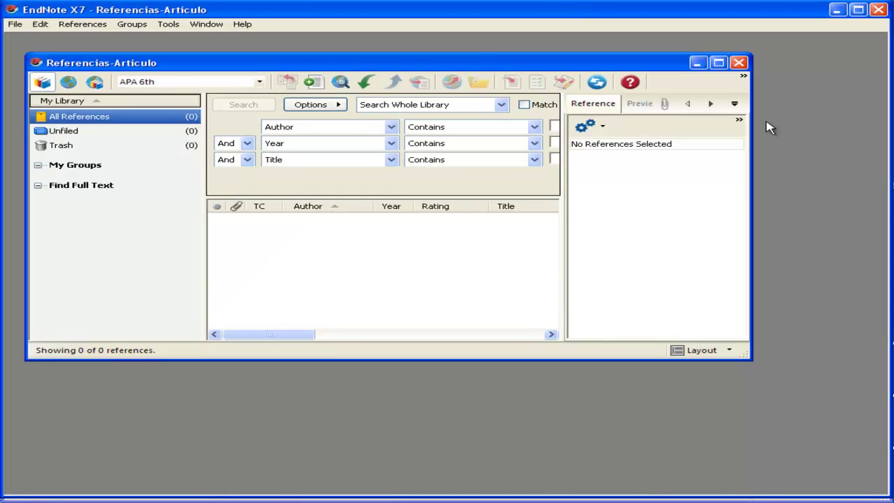
Enlarge the Referencias-Articulo library window until it fills the EndNote workspace.
left_click_drag(467, 54, 444, 35)
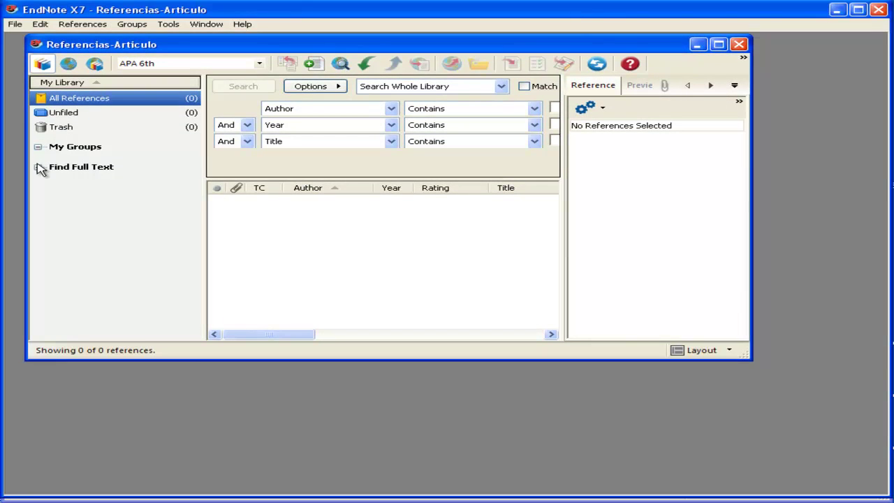
left_click_drag(25, 164, 7, 164)
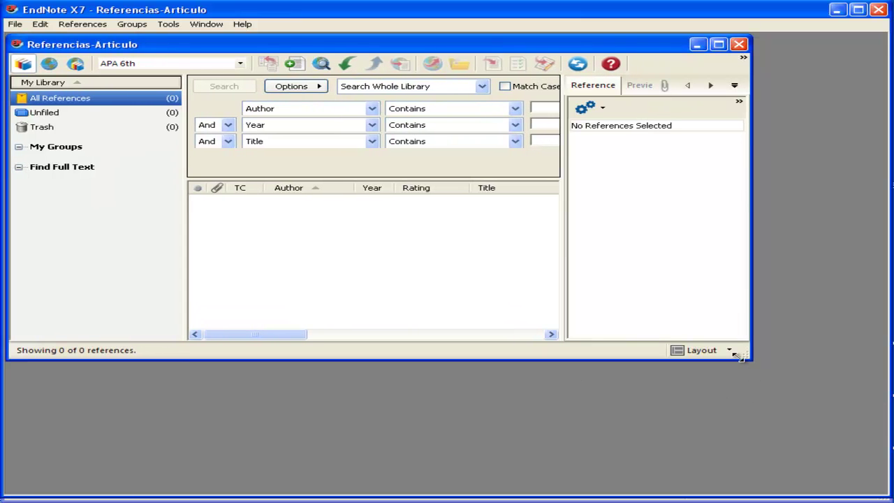
left_click_drag(744, 357, 872, 488)
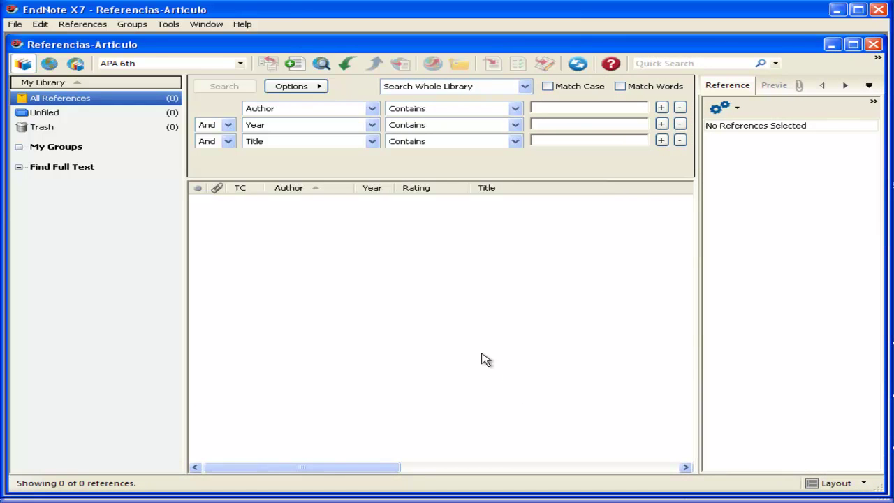
Examine the file and editing commands, including Import, Style, Output Styles and Connection Files.
left_click(15, 25)
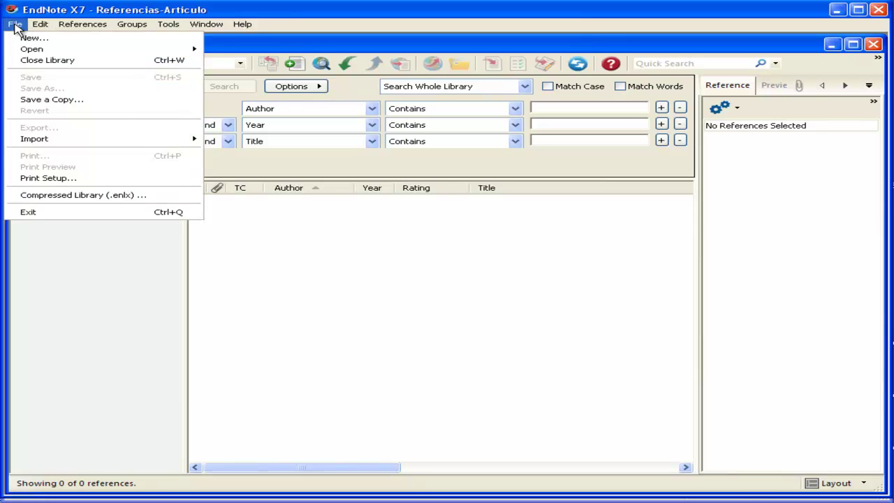
left_click(15, 26)
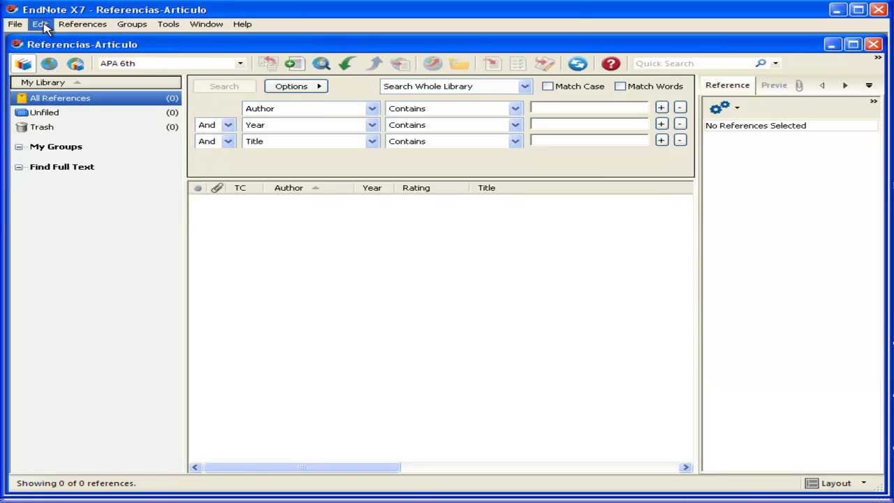
left_click(42, 26)
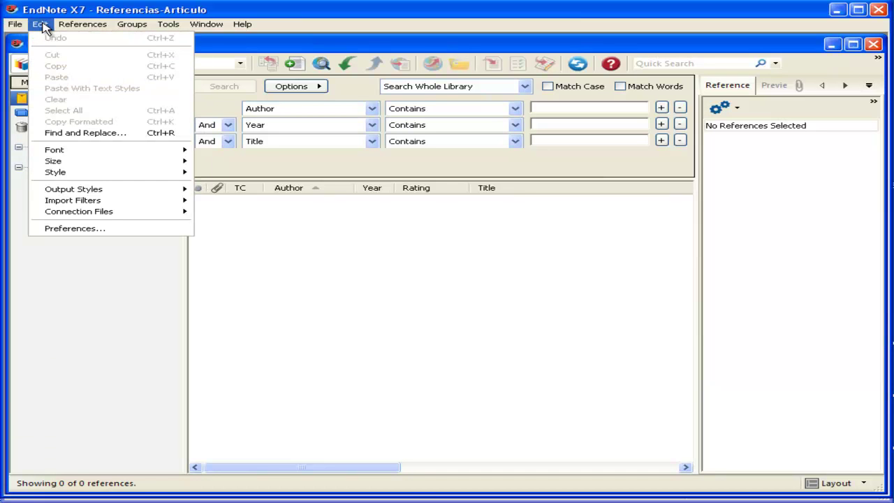
mouse_move(23, 28)
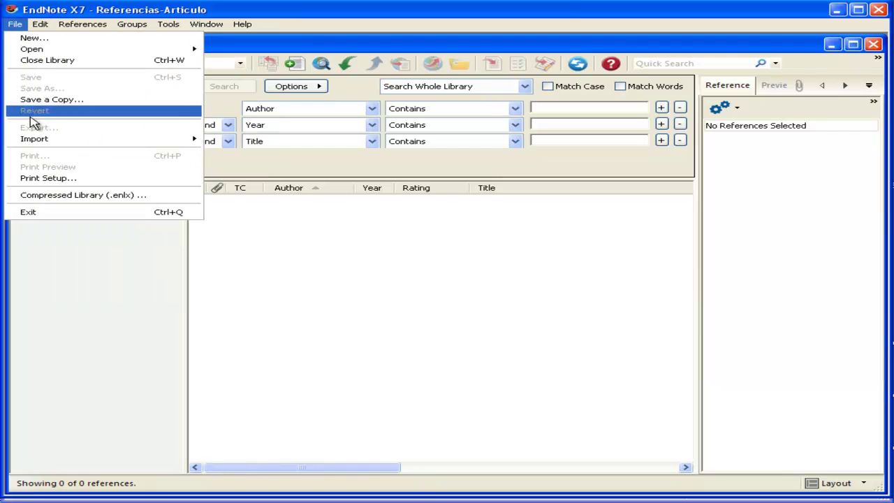
mouse_move(32, 143)
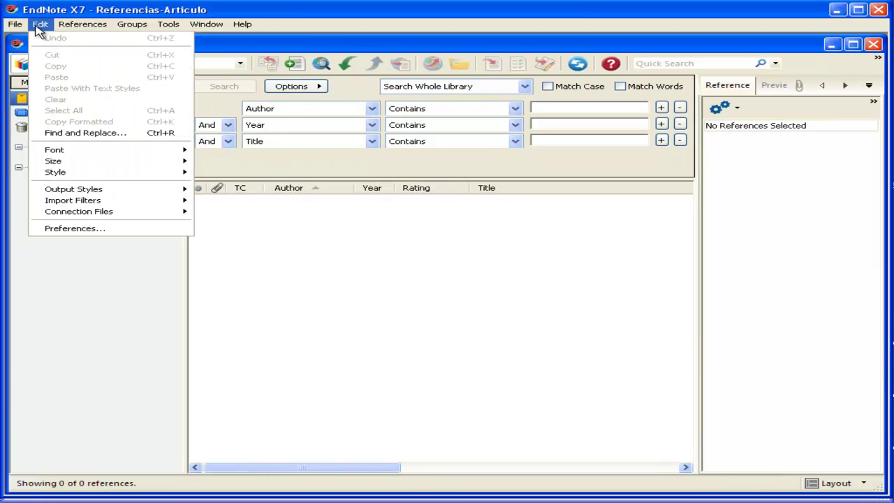
mouse_move(54, 152)
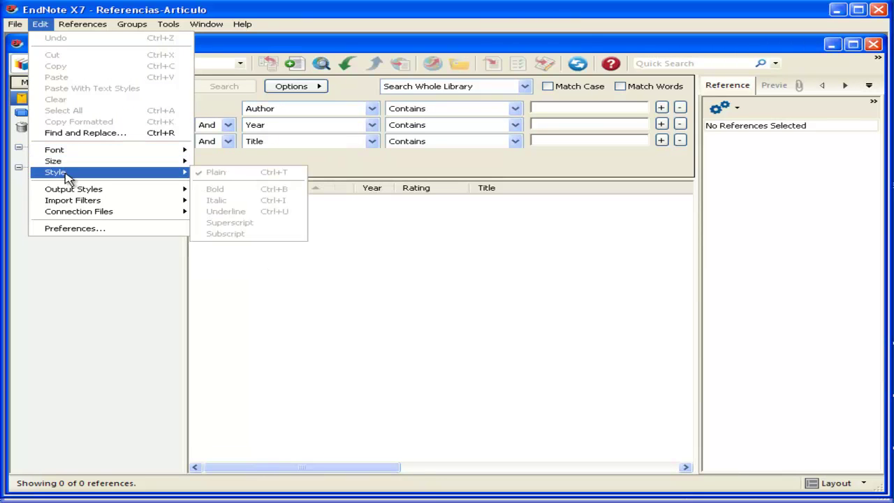
mouse_move(68, 192)
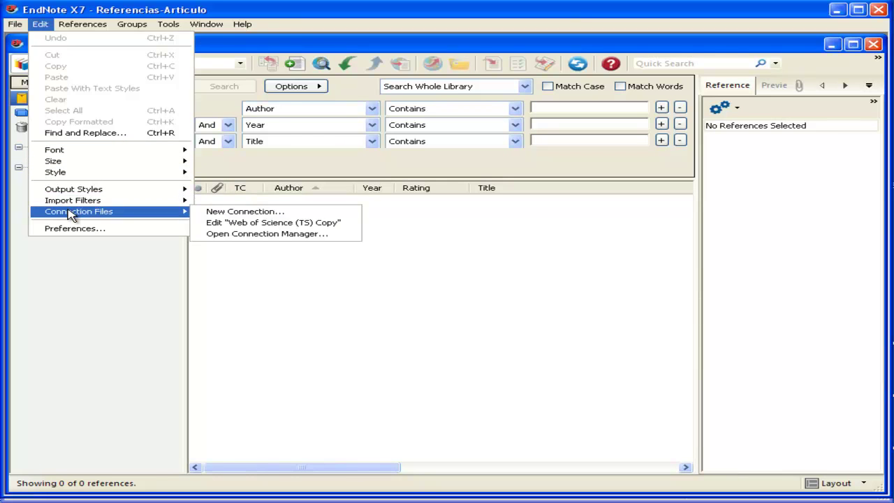
Examine the commands for references, groups, tools, windows and help, including PDF Viewer, Find Full Text, Cite While You Write and Format Paper.
mouse_move(64, 26)
mouse_move(98, 86)
mouse_move(96, 115)
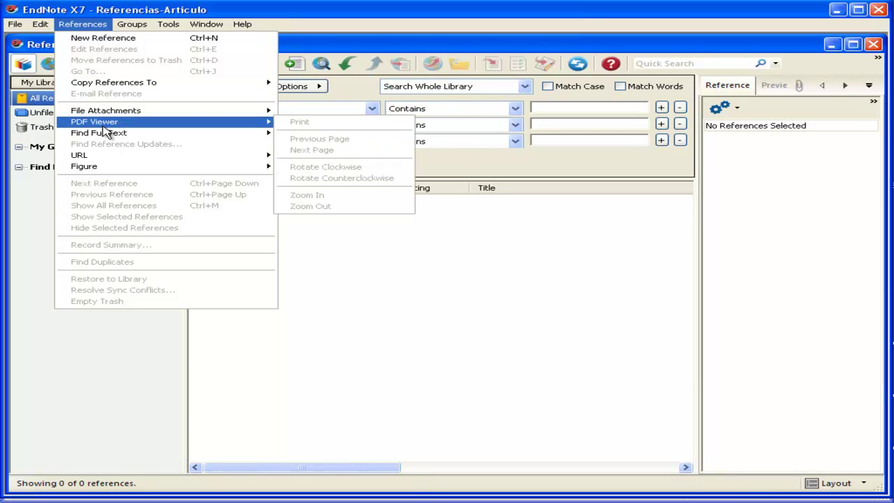
mouse_move(106, 136)
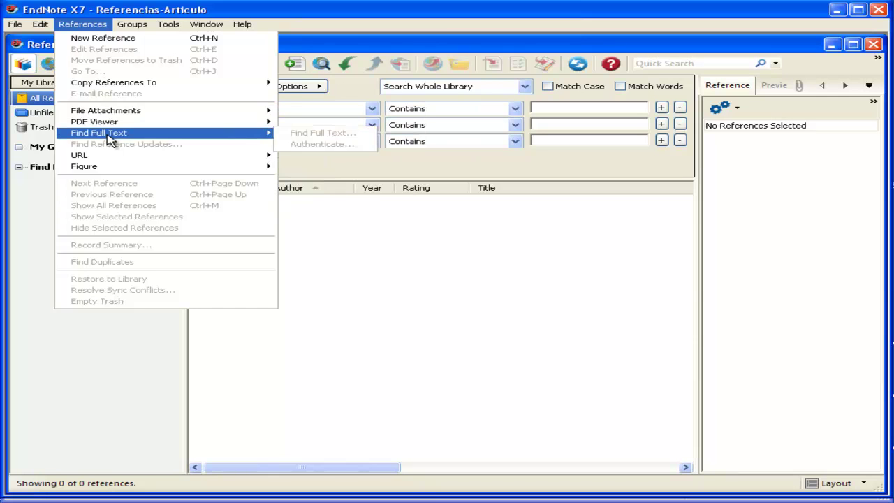
mouse_move(112, 158)
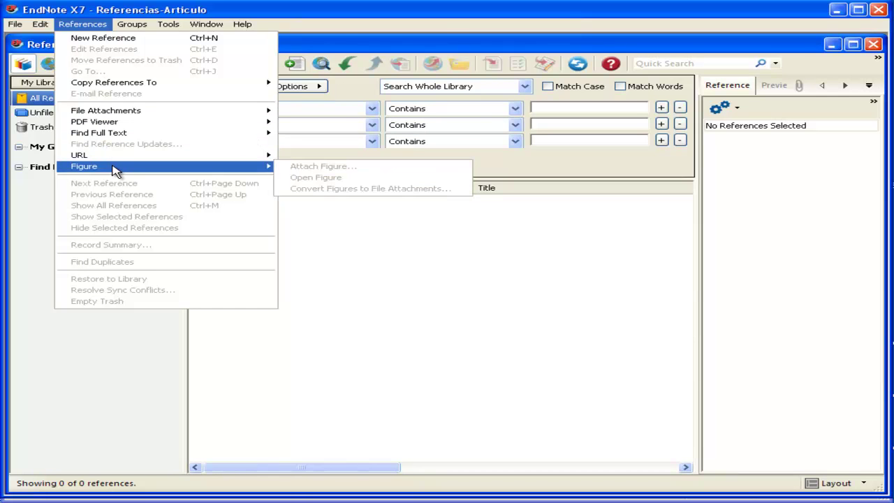
mouse_move(127, 31)
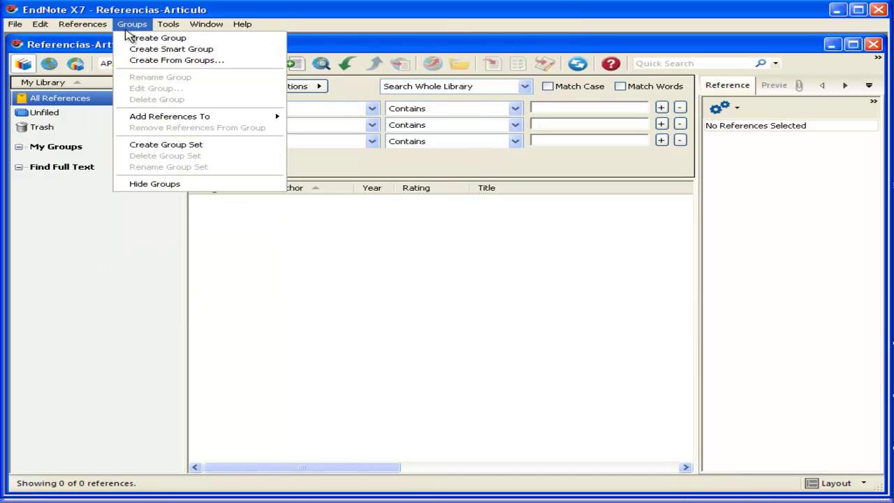
mouse_move(162, 122)
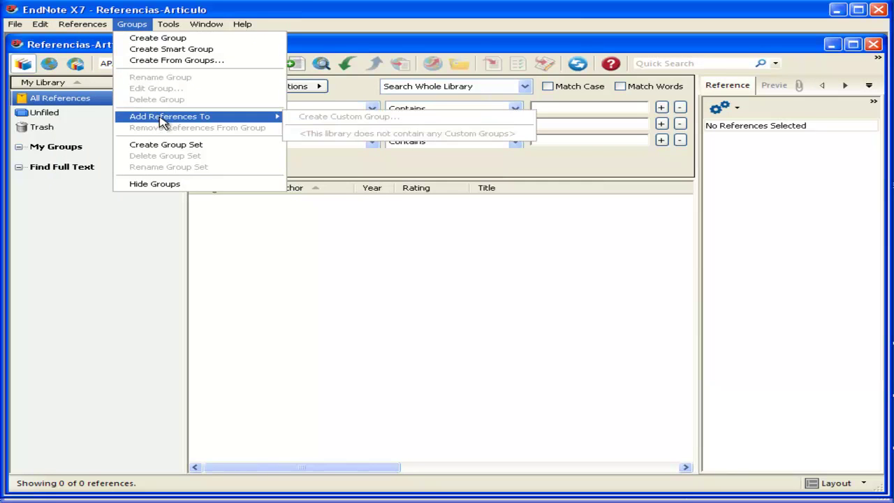
mouse_move(183, 23)
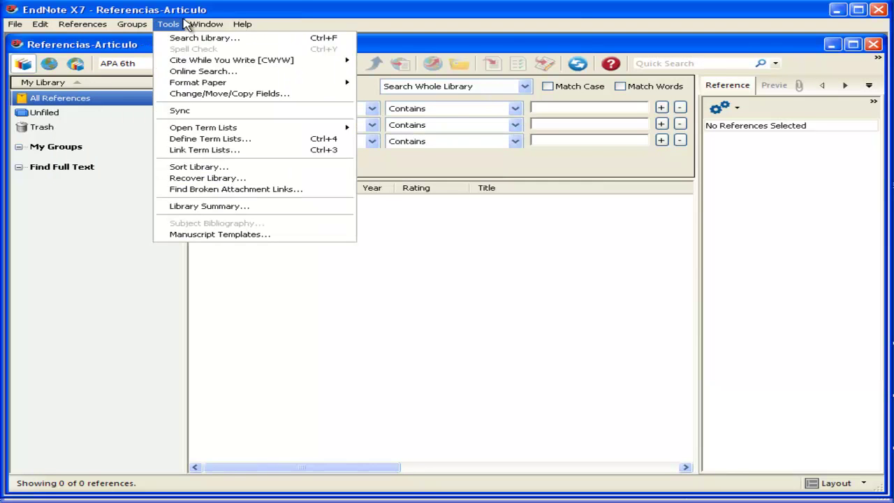
mouse_move(184, 63)
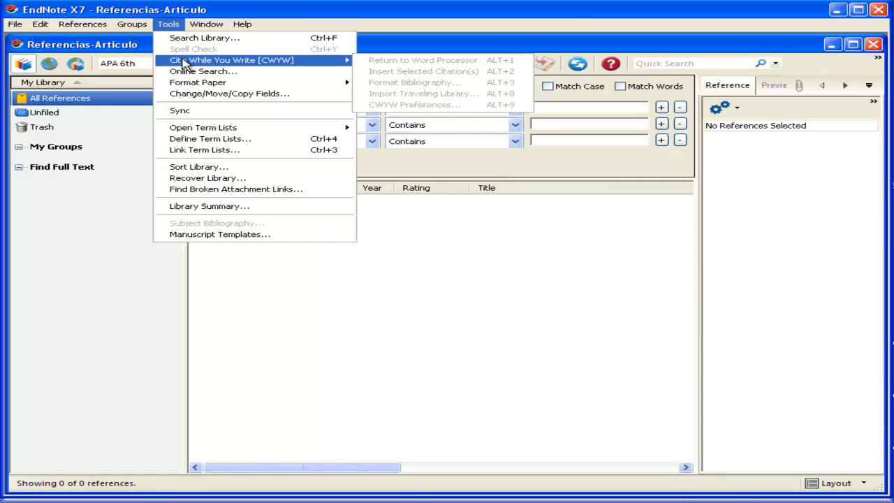
mouse_move(183, 86)
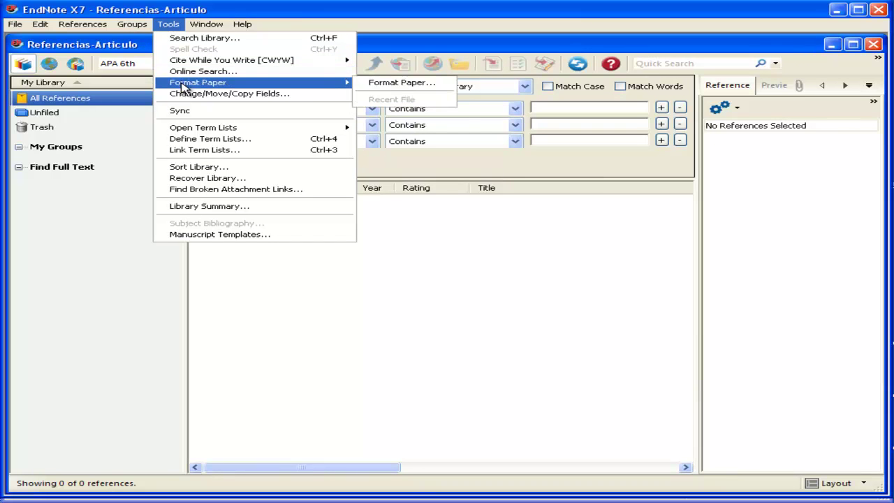
mouse_move(185, 131)
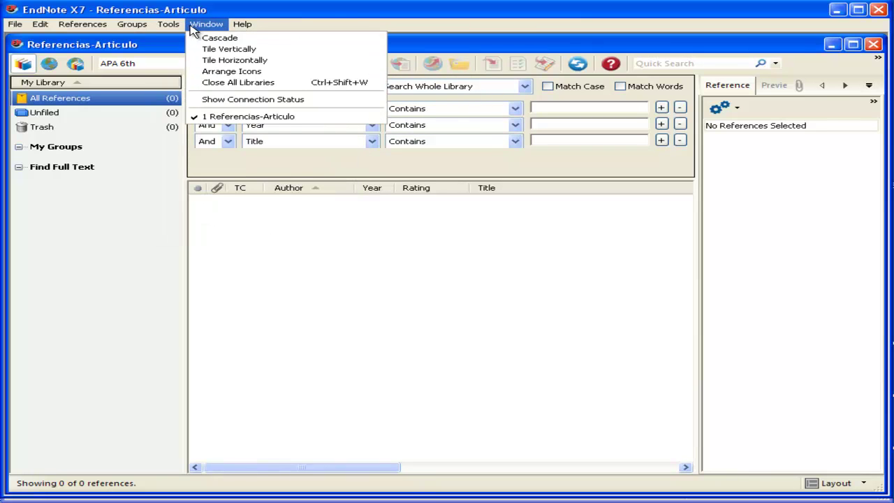
mouse_move(236, 31)
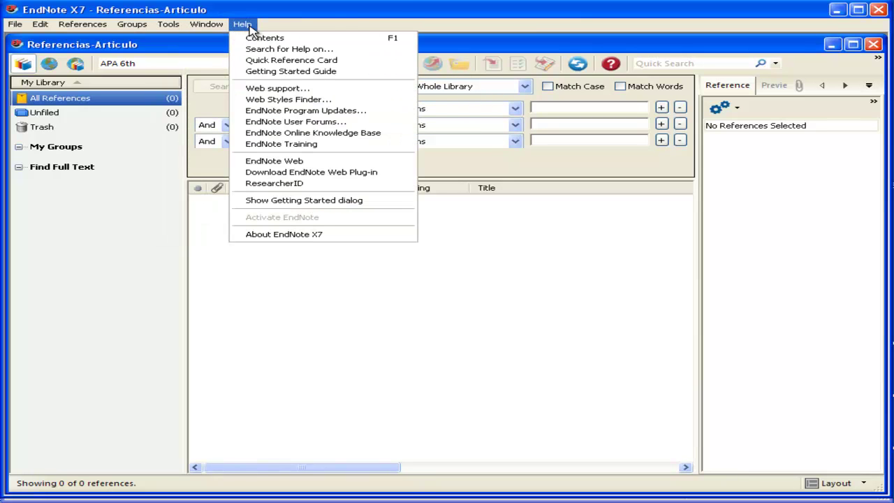
left_click(381, 16)
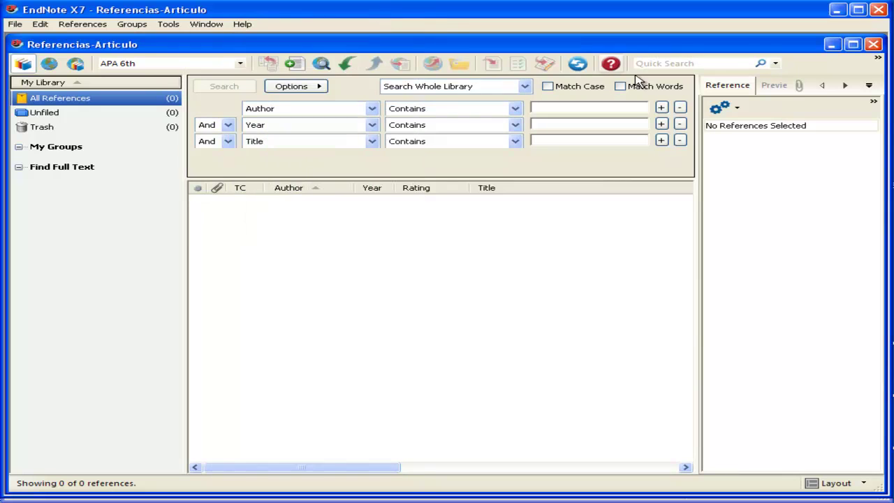
Examine the reference pane's attachment options and its Reference, Preview and Attached PDFs views, shifting the library window aside and back.
left_click(737, 109)
left_click(737, 110)
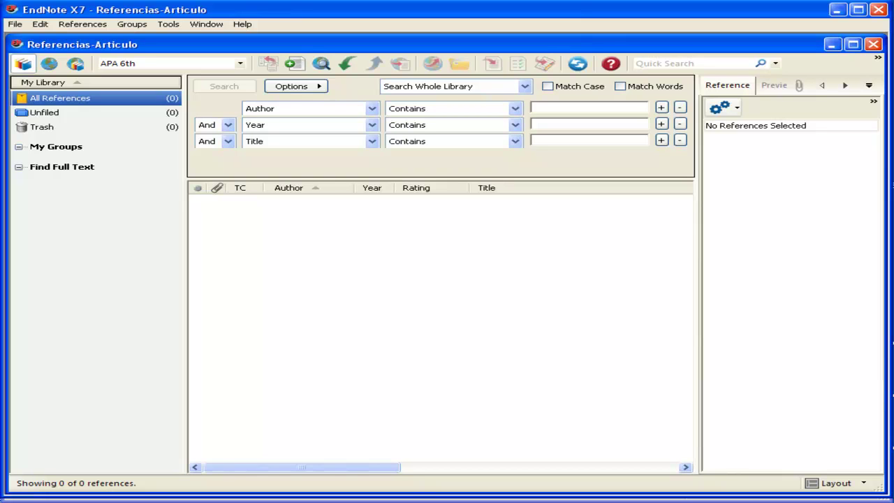
left_click(846, 85)
left_click(846, 85)
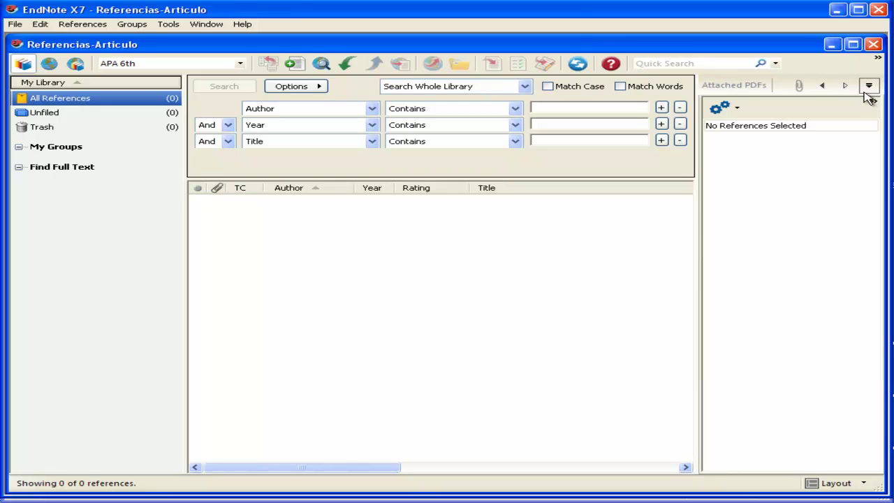
left_click(869, 85)
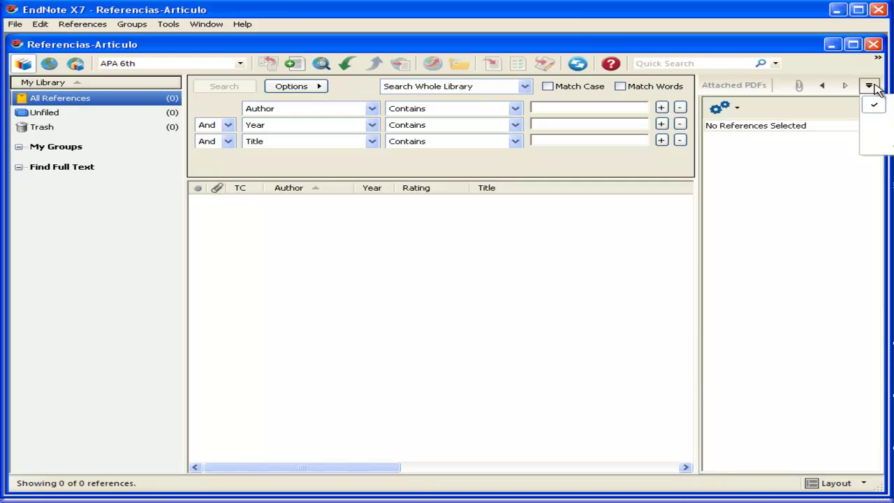
left_click(796, 46)
double_click(794, 46)
left_click(737, 89)
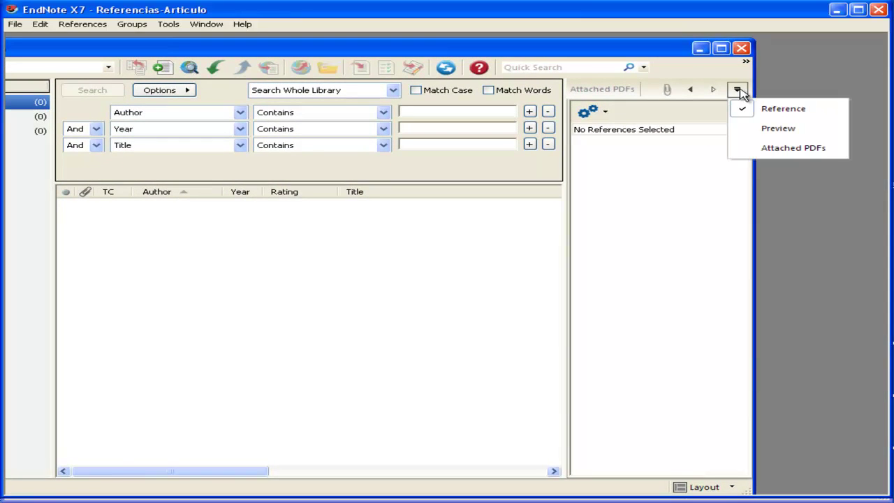
left_click(738, 90)
left_click_drag(649, 52, 779, 55)
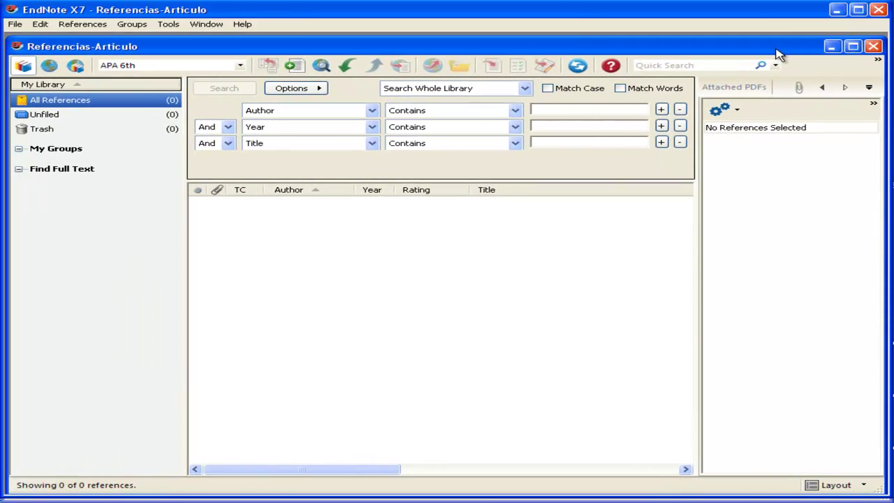
Hide the library's search panel and show it again.
left_click(878, 61)
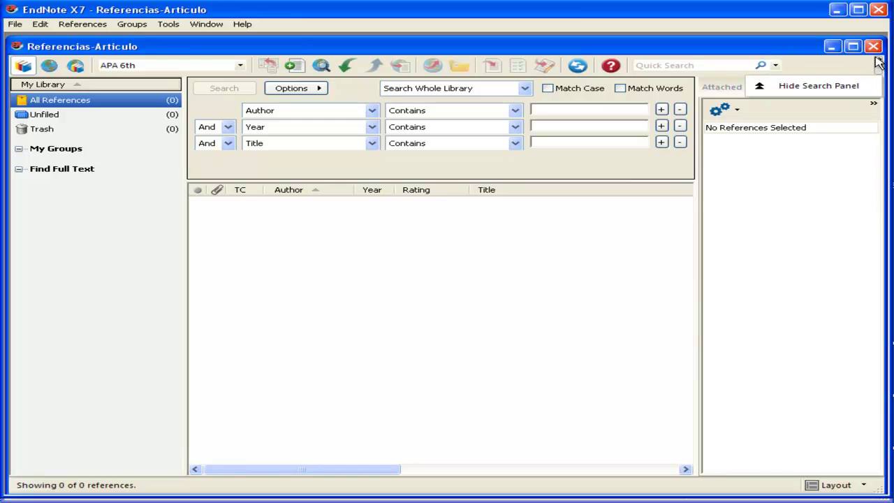
left_click(769, 89)
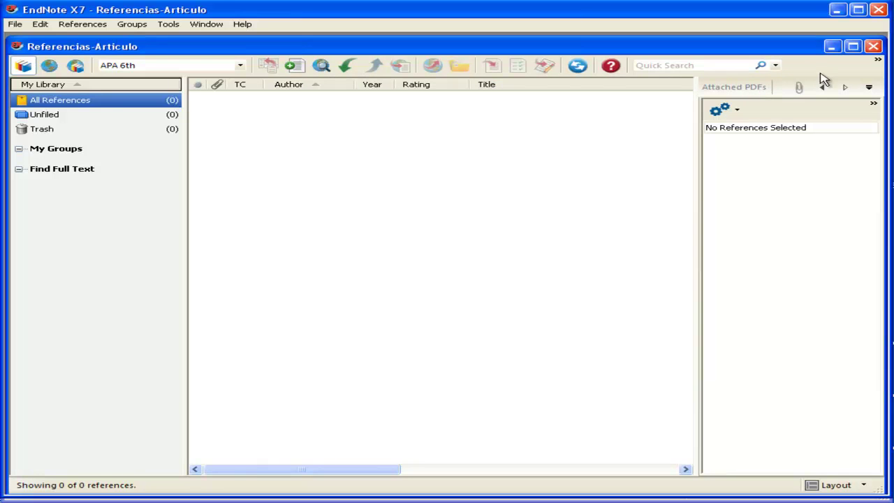
left_click(877, 61)
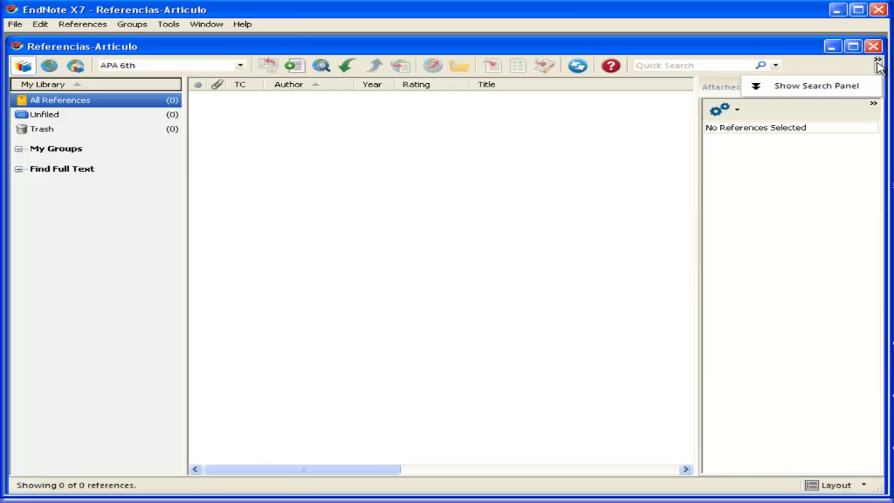
left_click(833, 86)
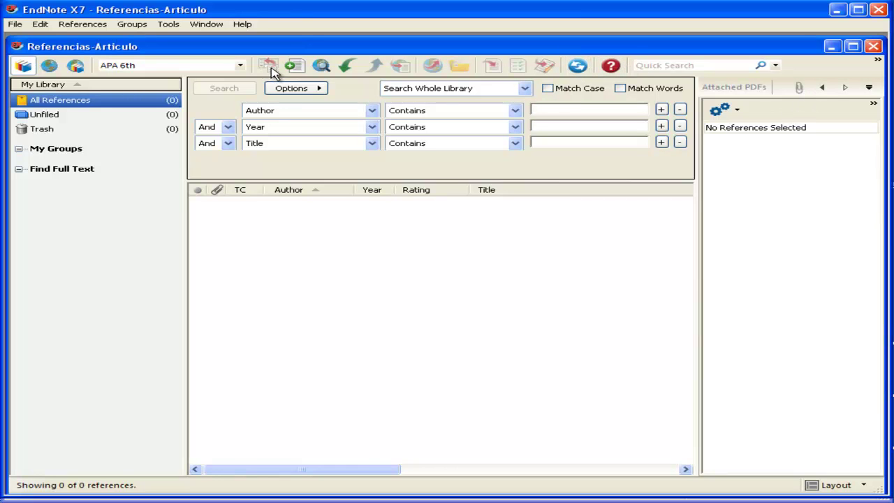
Examine the available output styles and the search panel's options, Boolean operators, searchable fields and search scope choices.
left_click(240, 67)
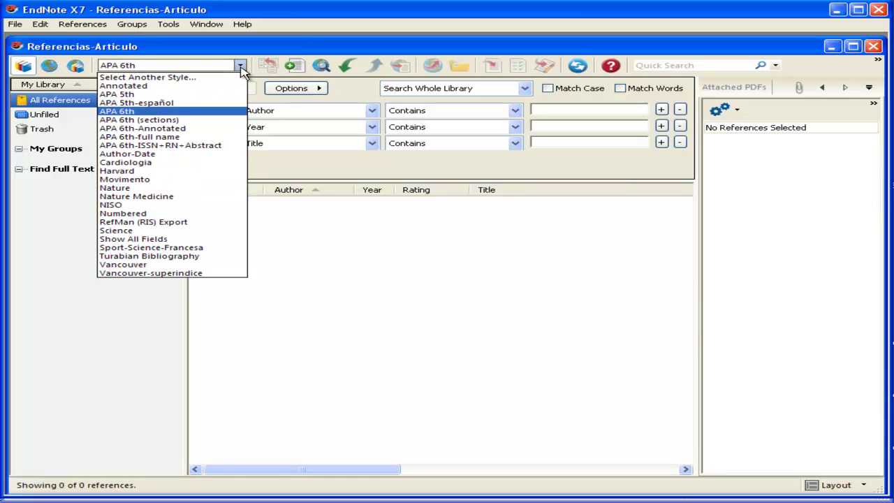
left_click(240, 66)
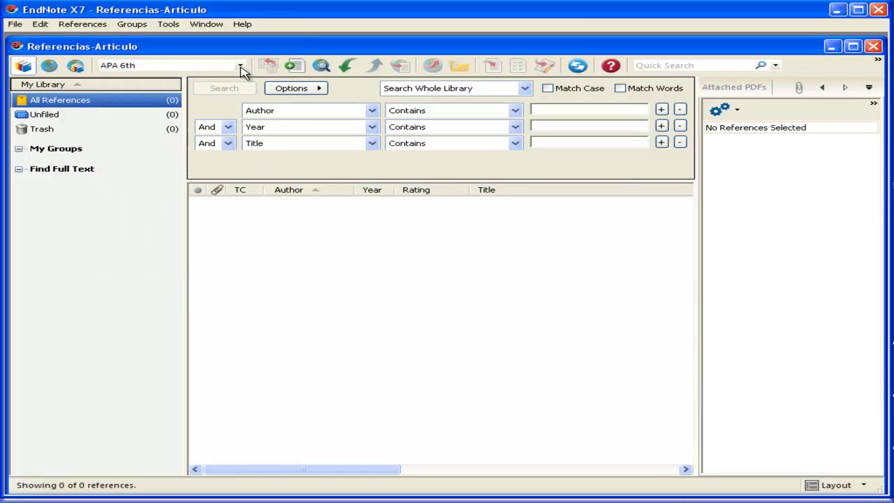
left_click(306, 91)
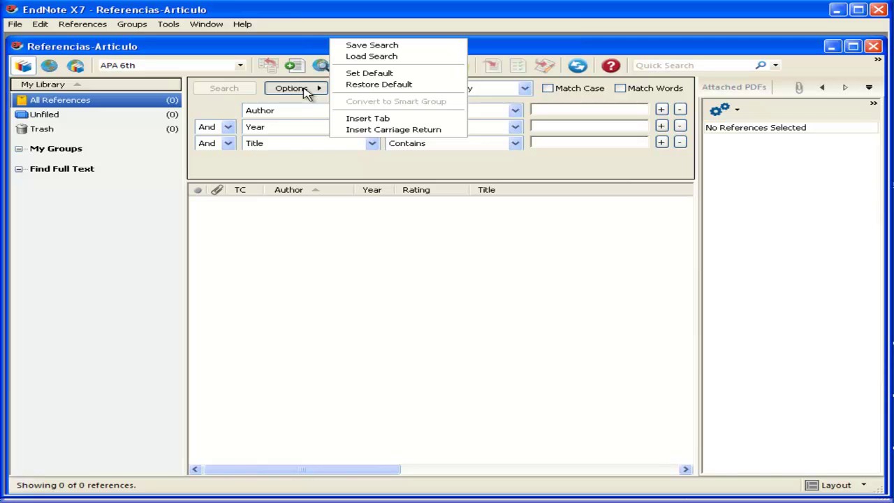
left_click(305, 91)
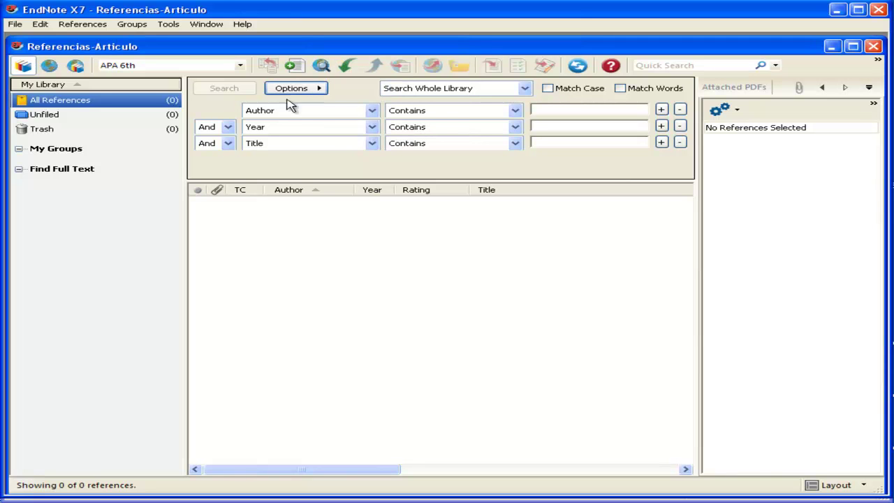
left_click(229, 127)
left_click(231, 129)
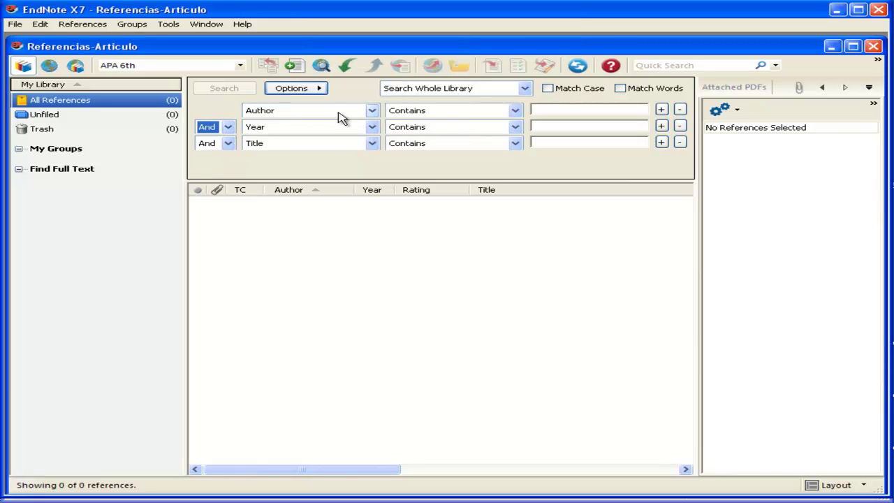
left_click(371, 112)
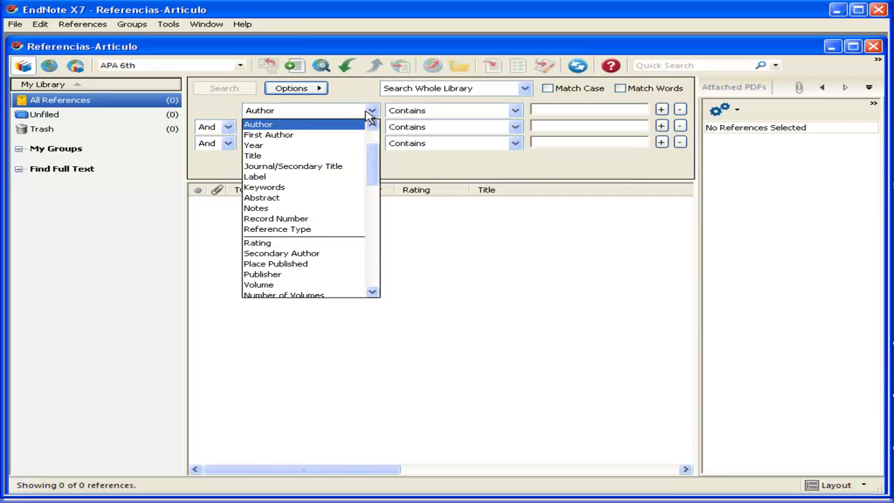
left_click_drag(373, 158, 413, 156)
left_click(524, 92)
left_click(525, 93)
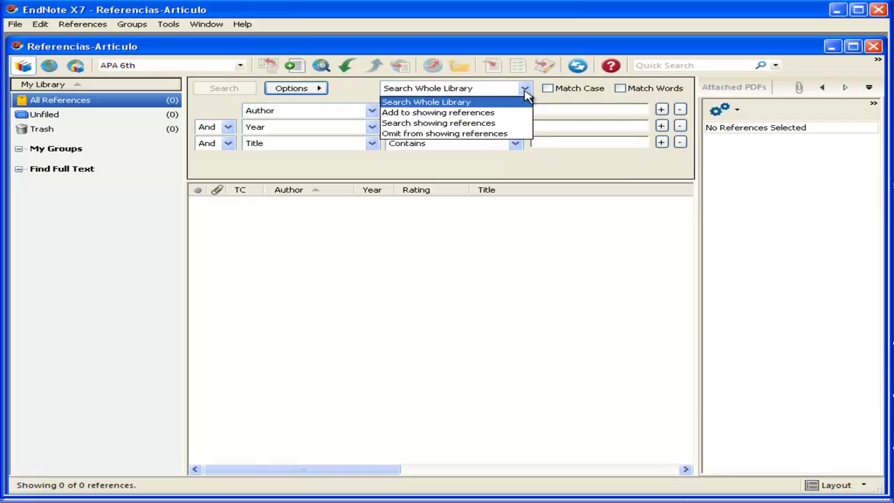
left_click(527, 95)
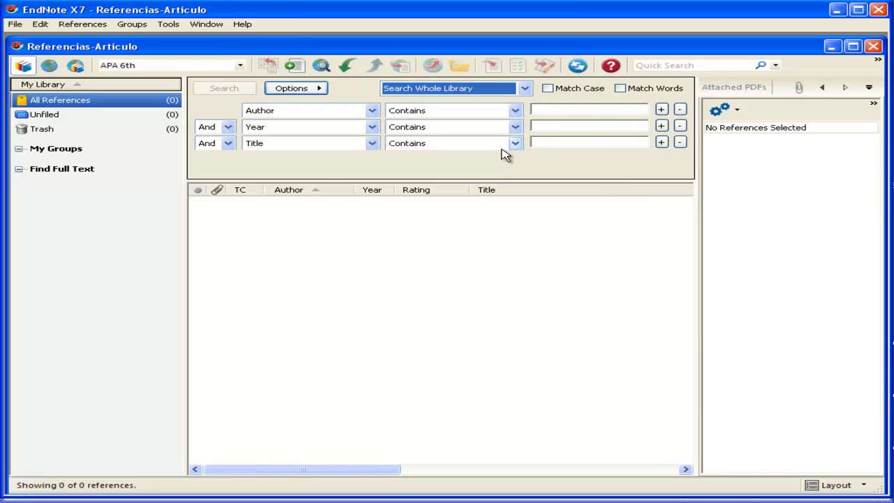